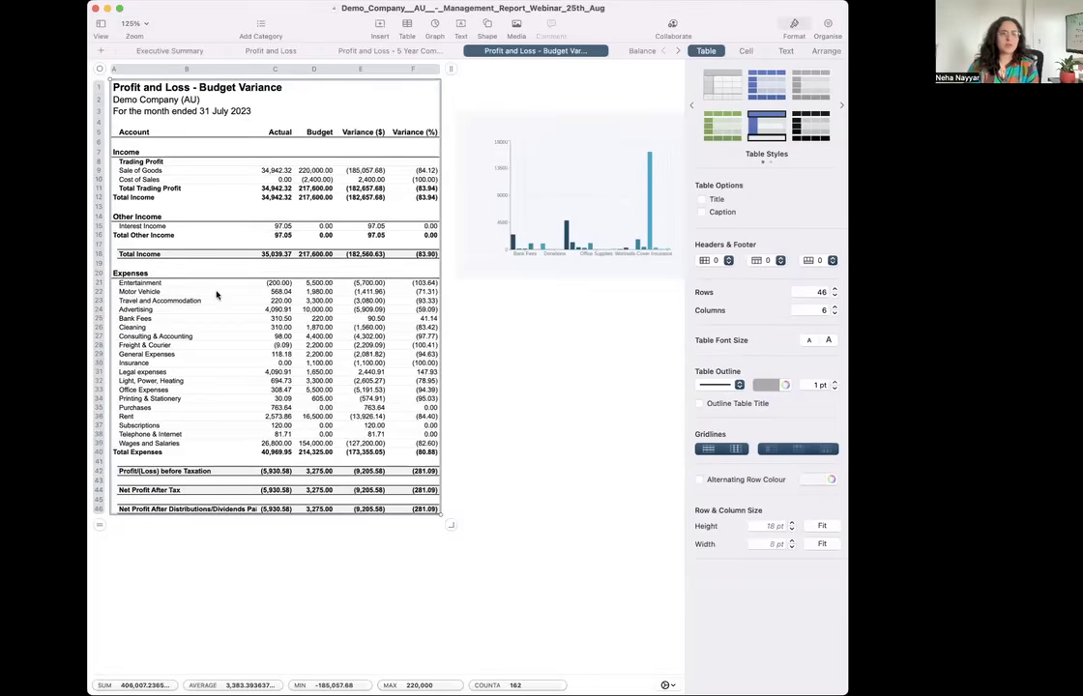
Copy the Budget Variance table from the Account header row through the final net profit row, and switch to ChatGPT
left_click(146, 97)
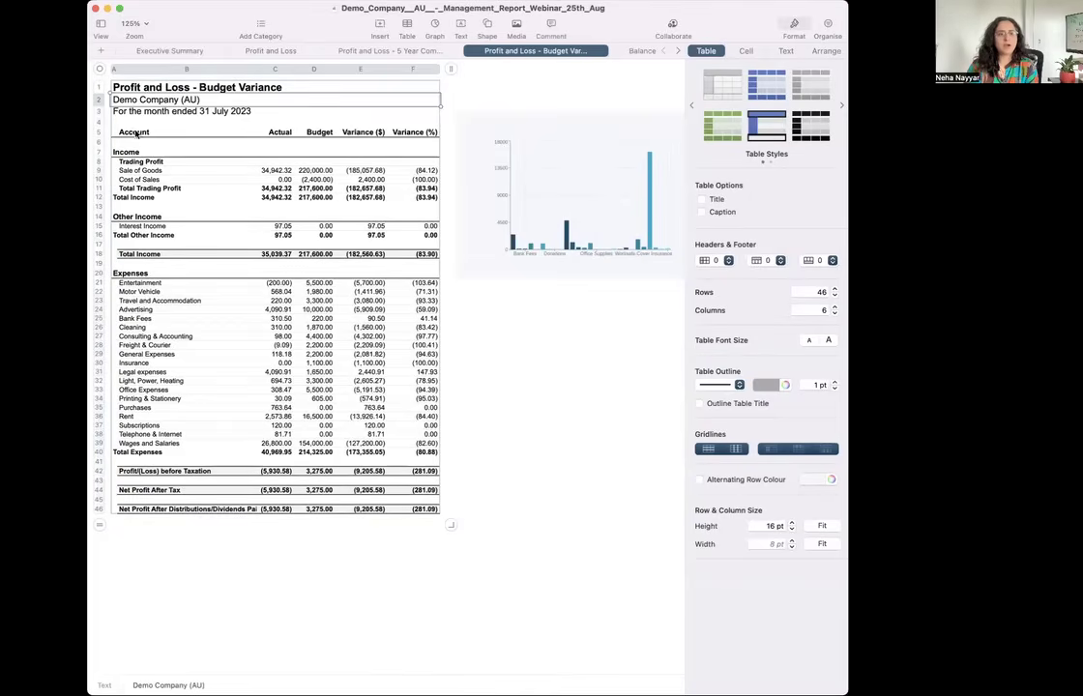
left_click_drag(114, 125, 371, 516)
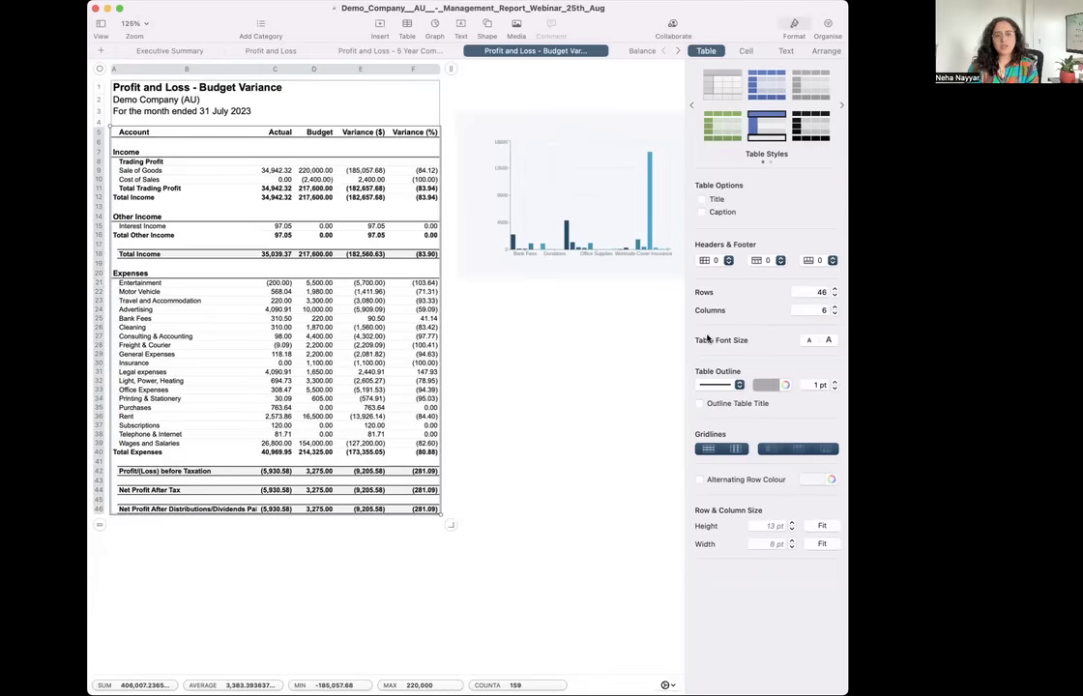
key("super+Tab")
left_click(451, 648)
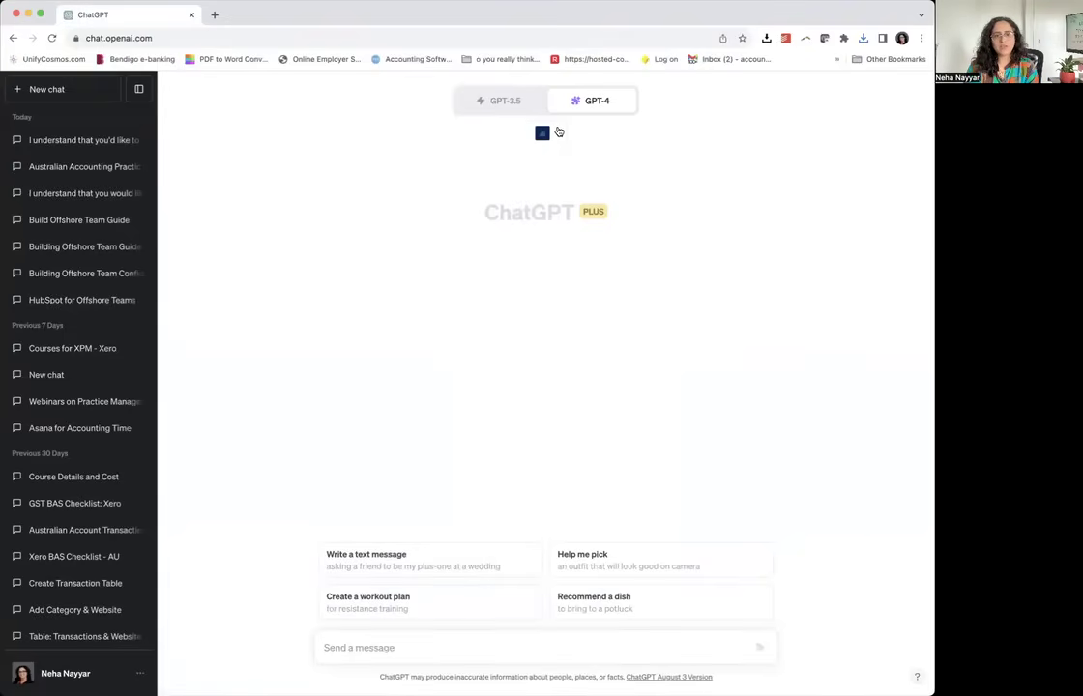
Enable the Visualize Your Data plugin and one further plugin for the GPT-4 chat alongside AI Data Analyst
left_click(559, 131)
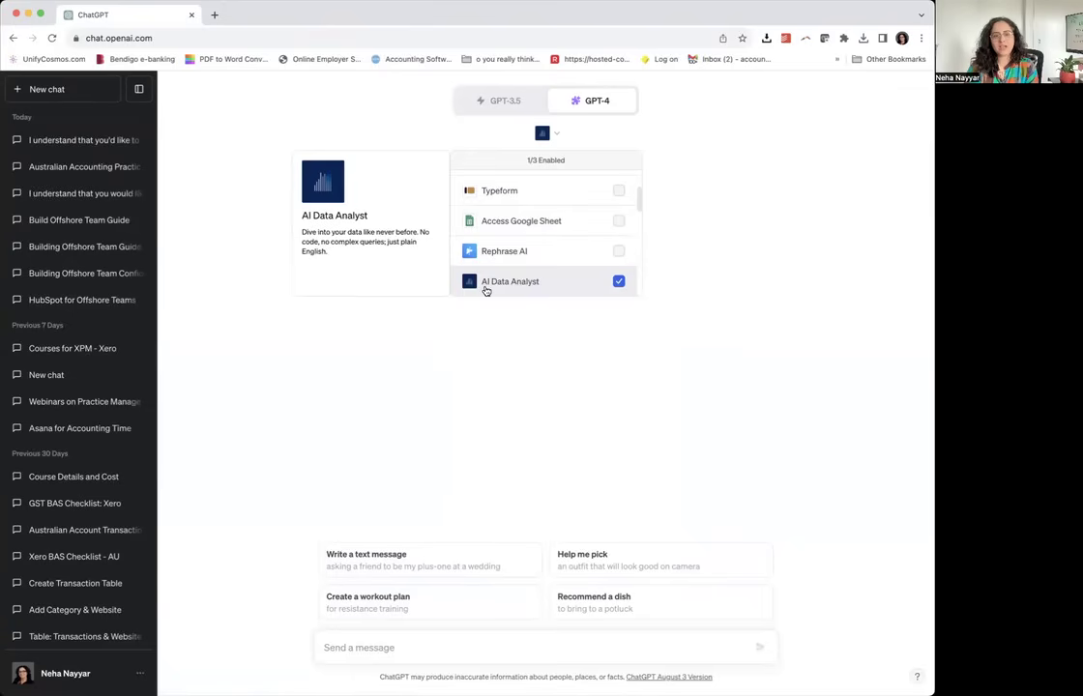
left_click(454, 647)
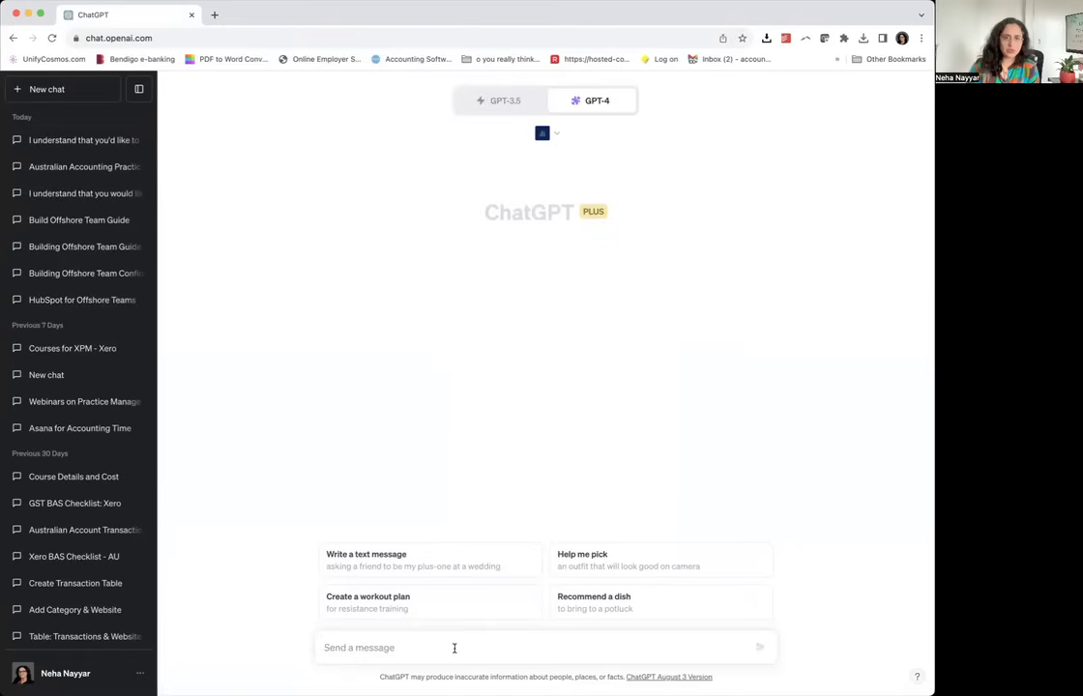
left_click(557, 133)
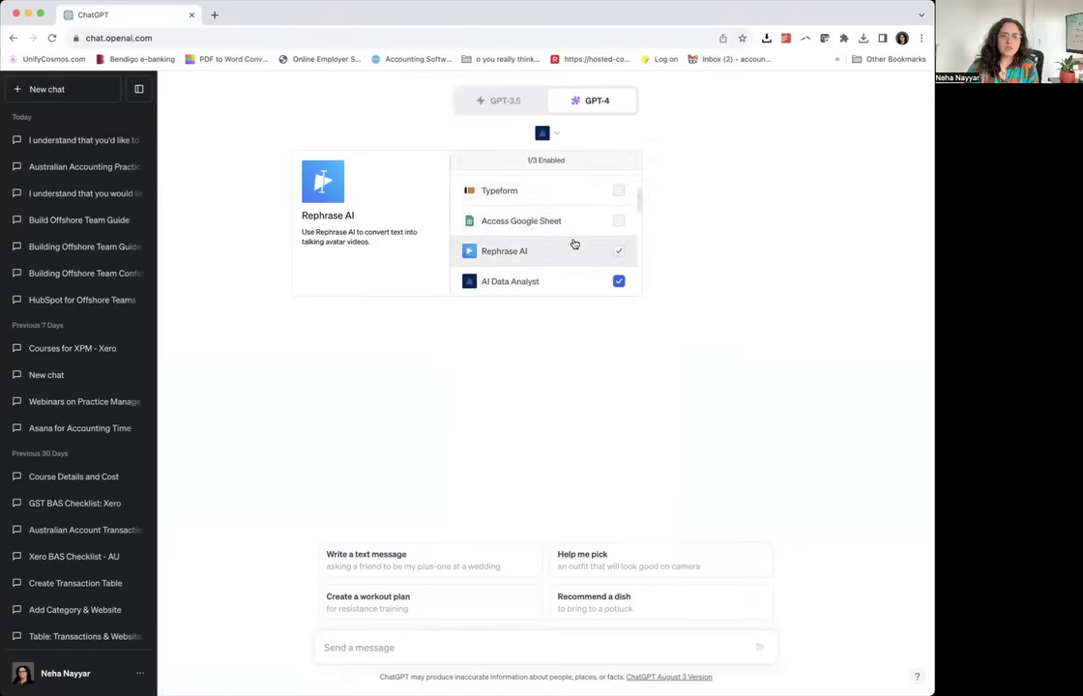
scroll(573, 242, "down", 3)
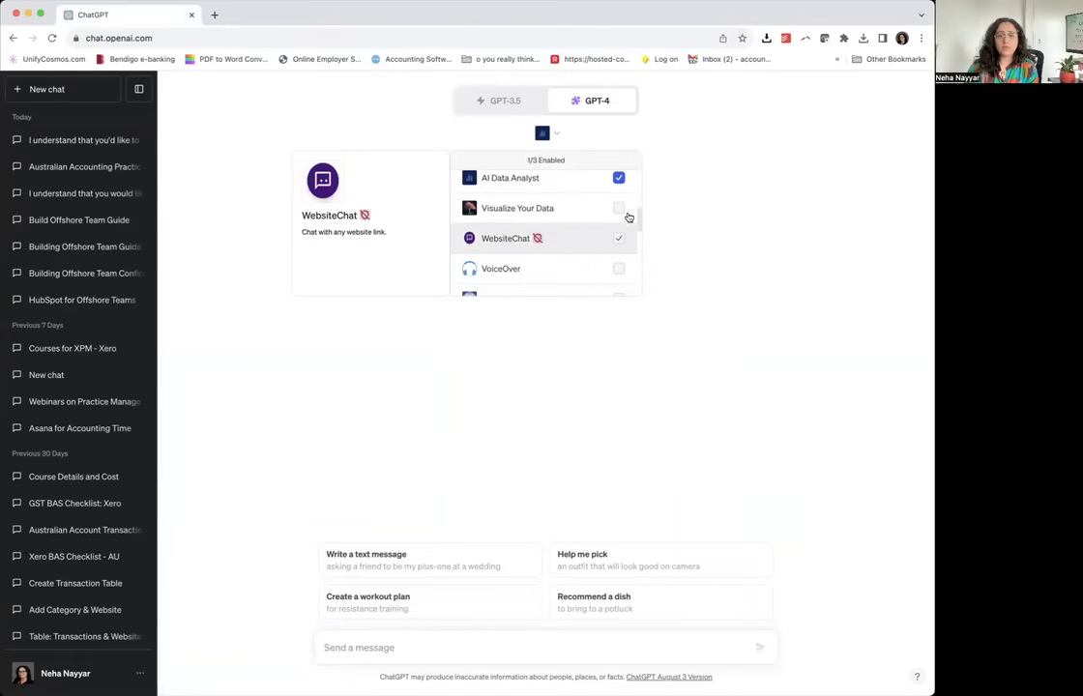
left_click(624, 209)
scroll(583, 248, "down", 2)
scroll(583, 250, "down", 2)
scroll(592, 252, "down", 2)
left_click(618, 211)
left_click(373, 648)
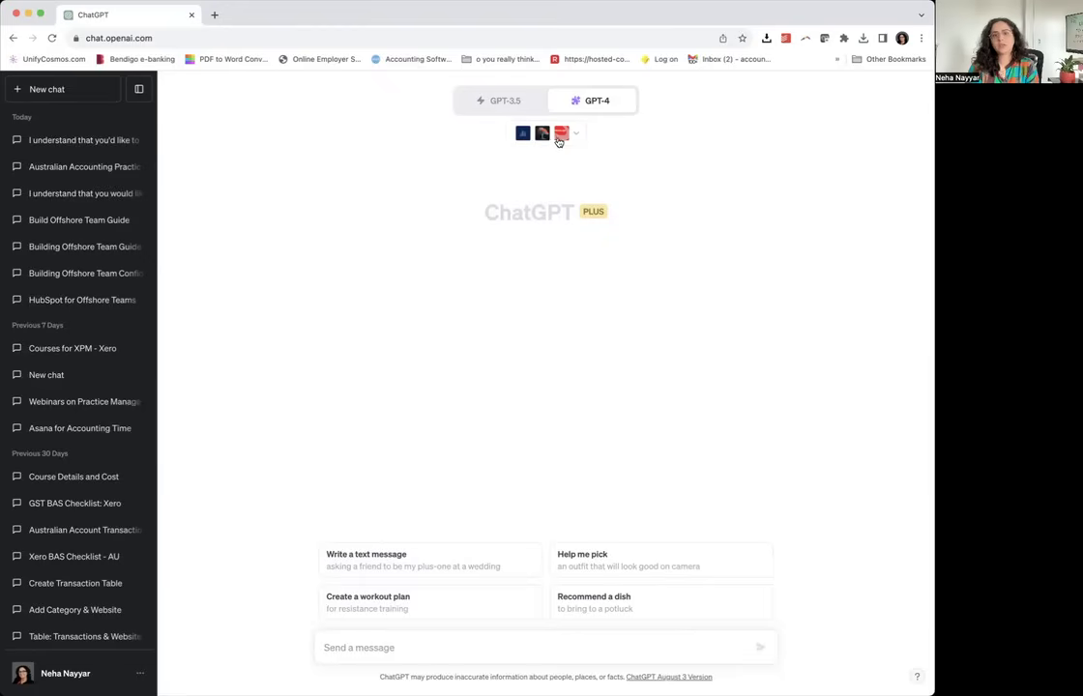
Send the prompt "Please visualise and analayse the data below" followed by the copied budget variance table
left_click(402, 648)
type("Please vid")
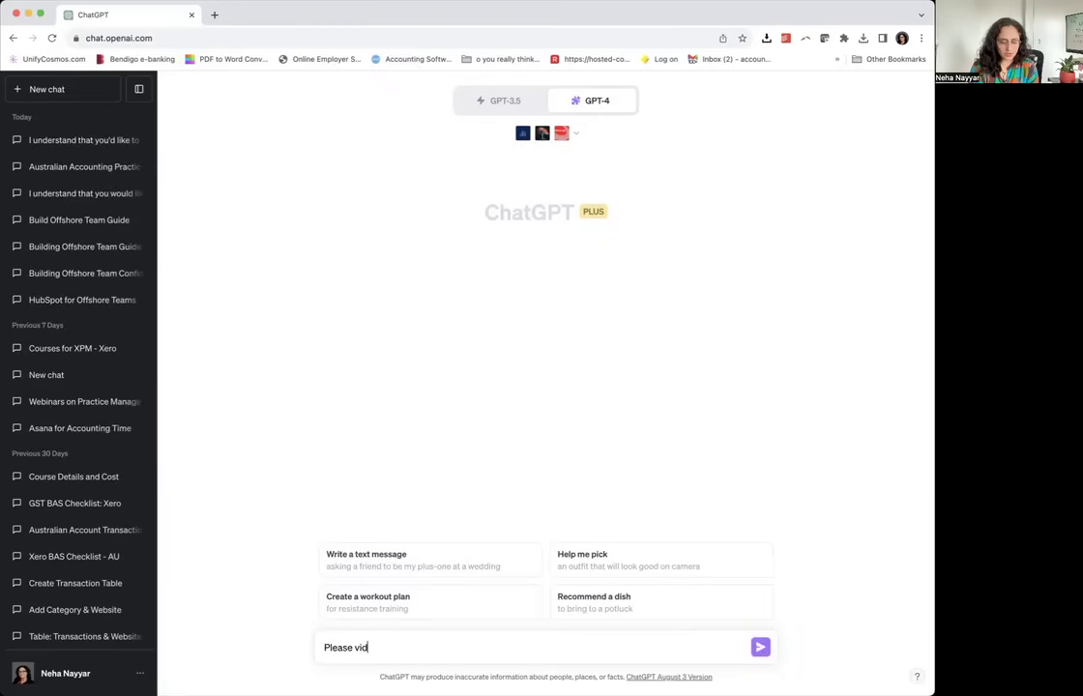
key("BackSpace")
type("sual")
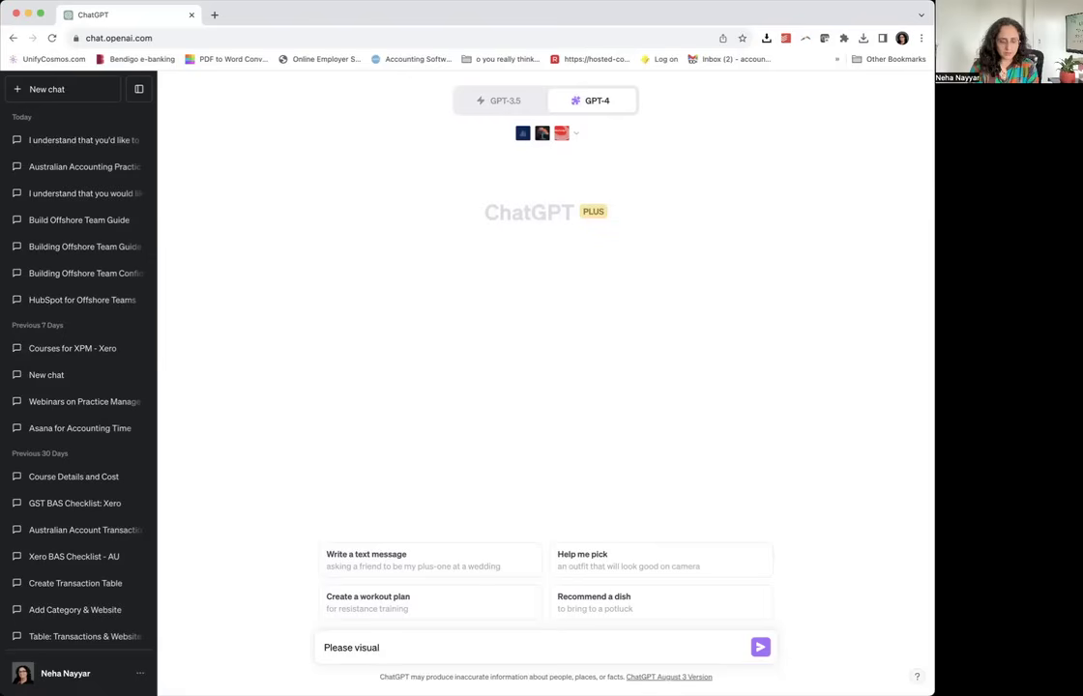
type("ise")
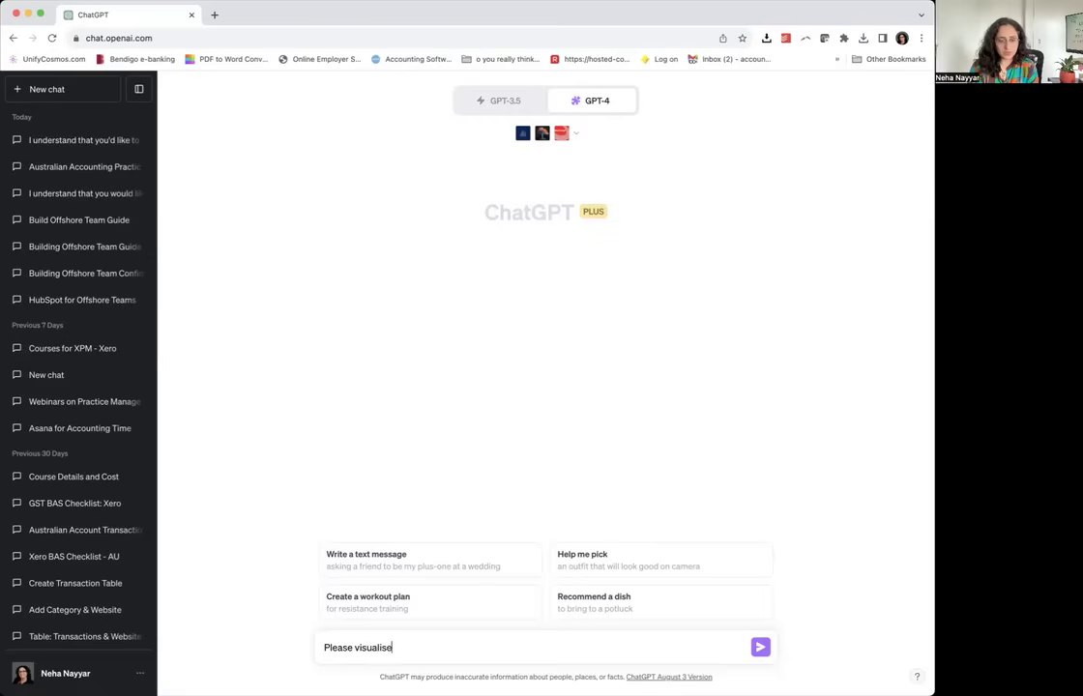
type(" and analayse the data below")
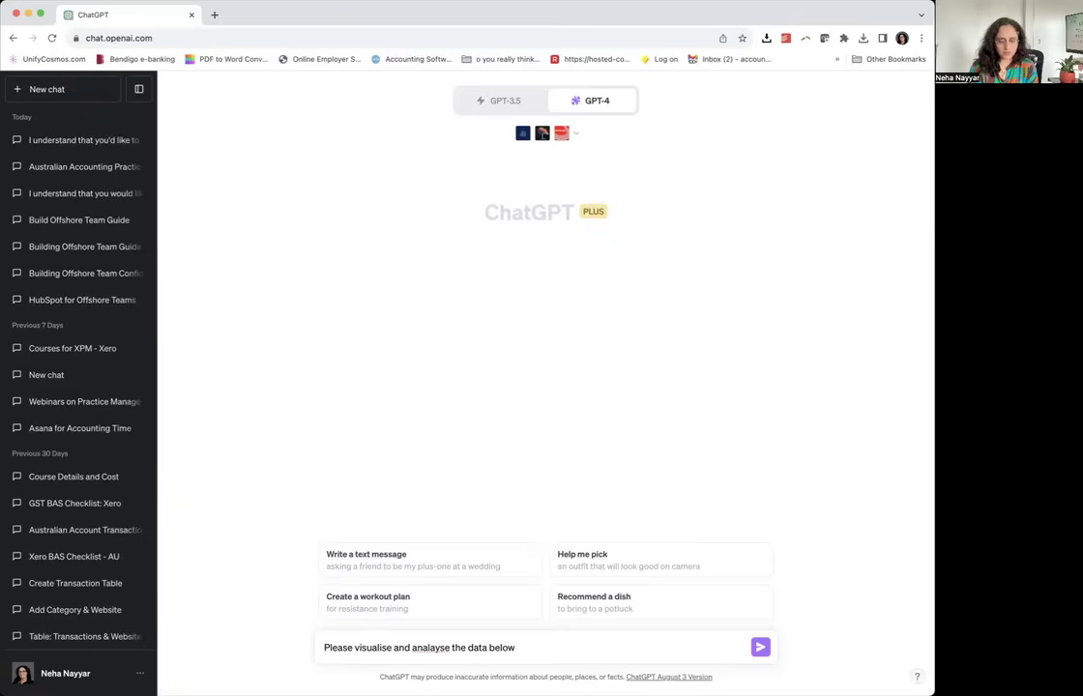
key("ctrl+v")
key("Return")
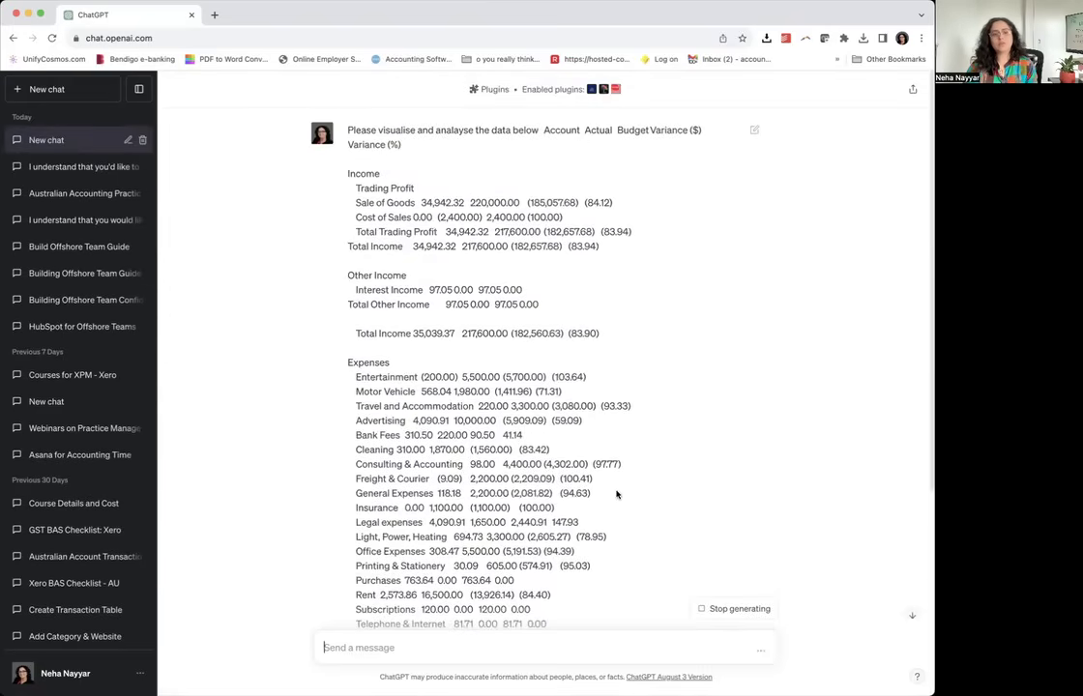
Review the structured data preview, the Actual vs Budget bar chart and the written analysis in the response
scroll(616, 490, "down", 5)
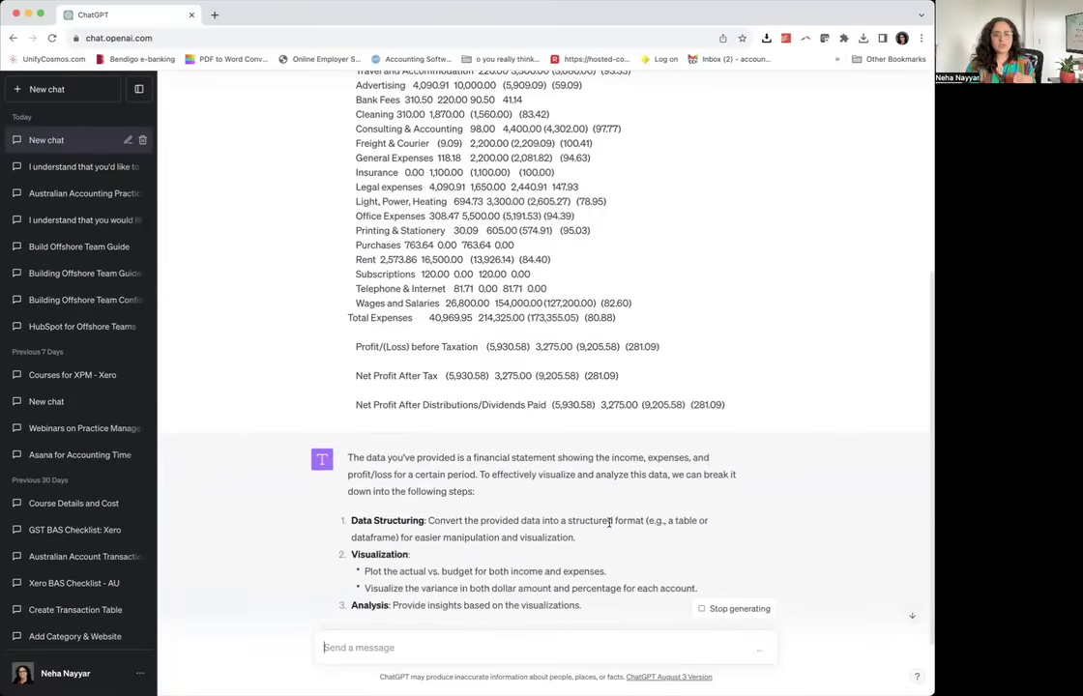
scroll(609, 522, "down", 3)
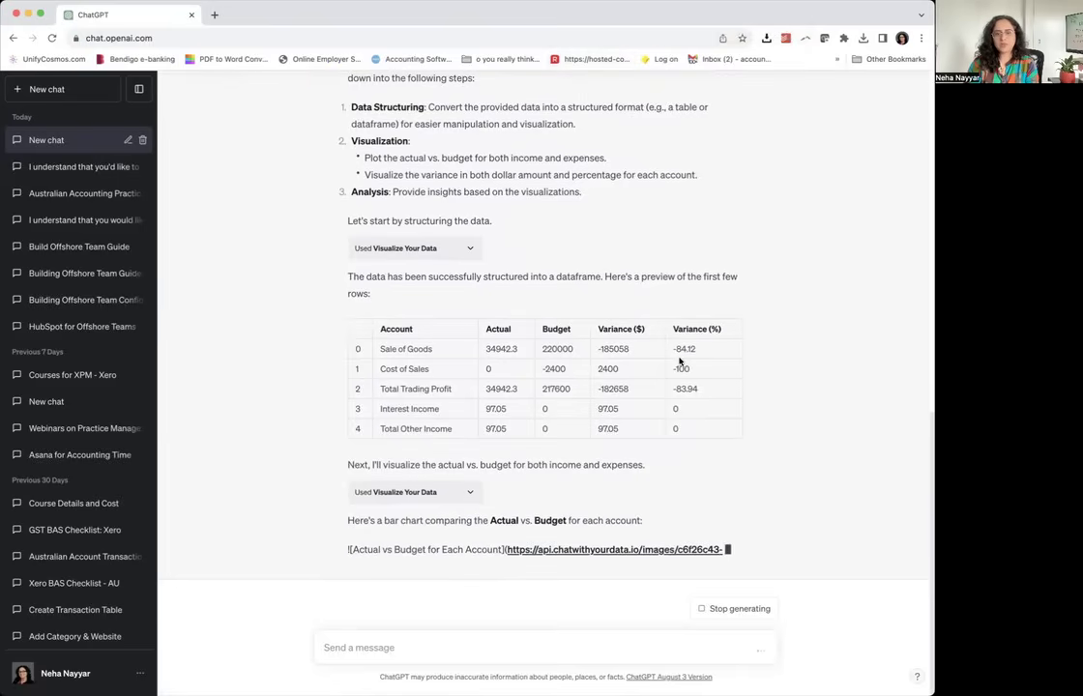
key("super+Tab")
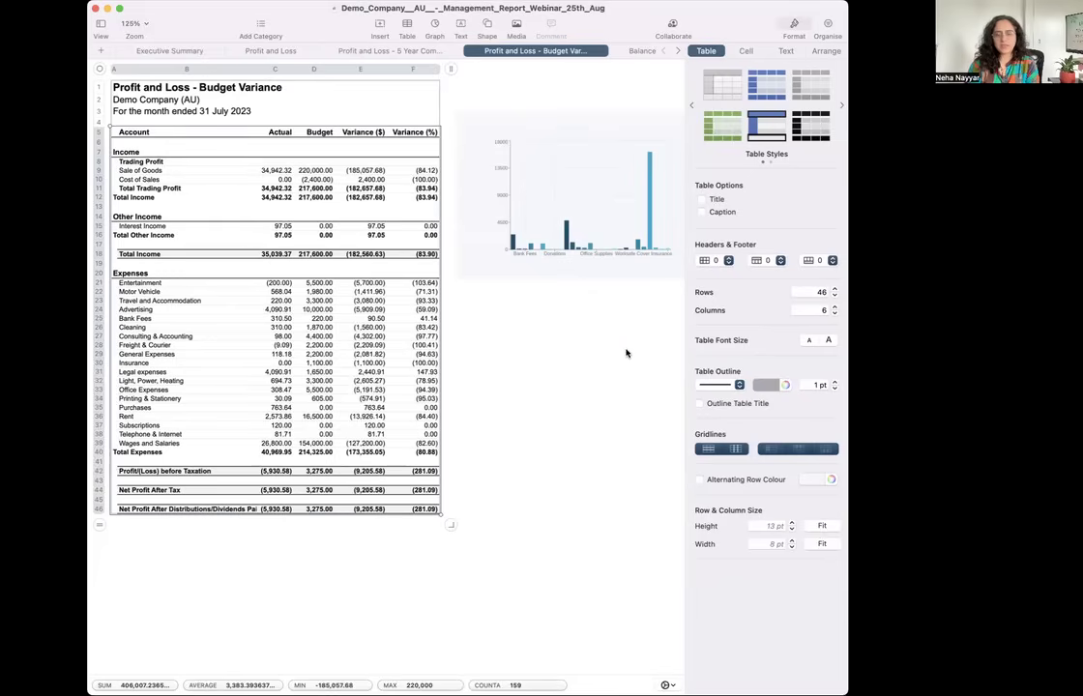
key("super+Tab")
scroll(514, 416, "up", 5)
scroll(517, 416, "down", 7)
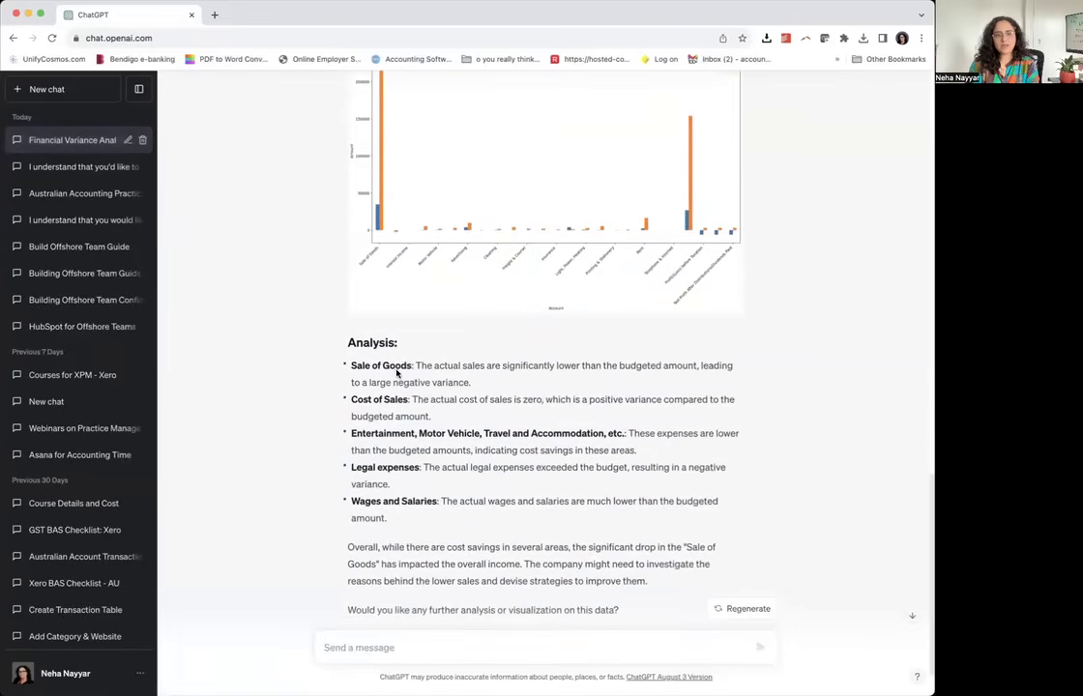
scroll(445, 416, "down", 2)
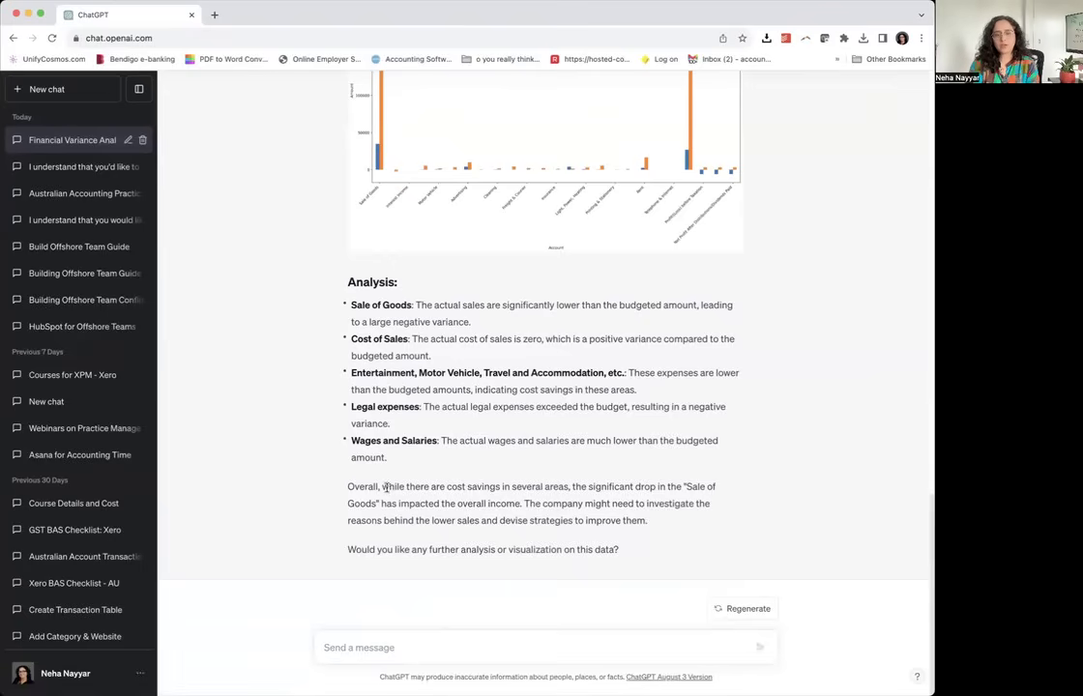
left_click_drag(389, 486, 518, 488)
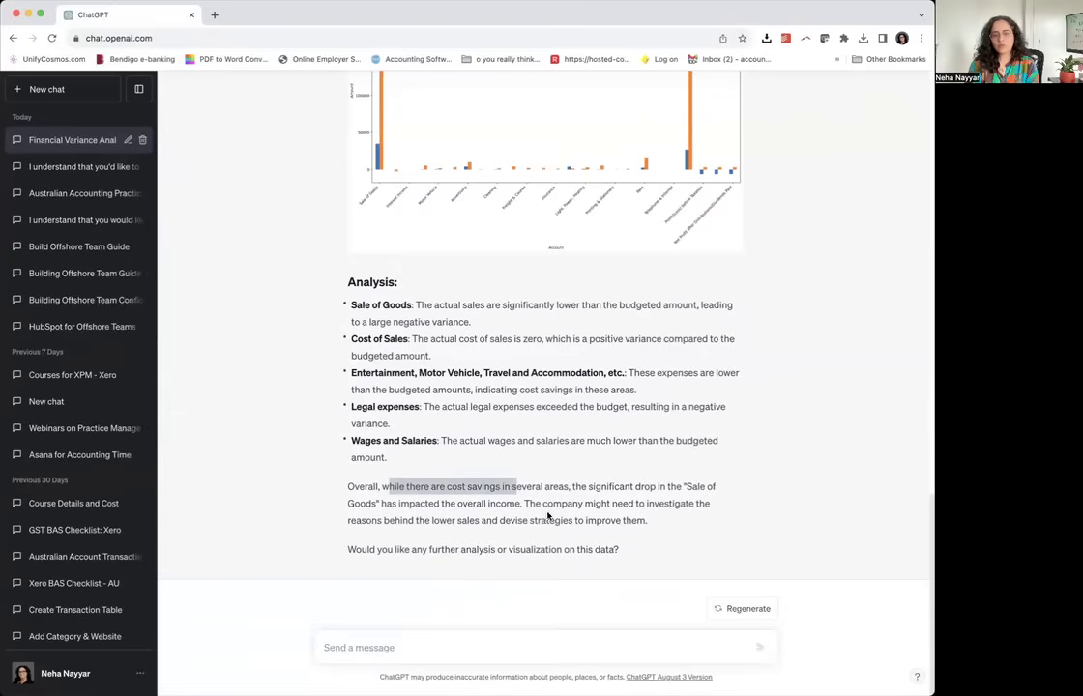
Reply "yes pls" to request further analysis and visualisation of the data
left_click(424, 651)
type("yes pls")
key("Return")
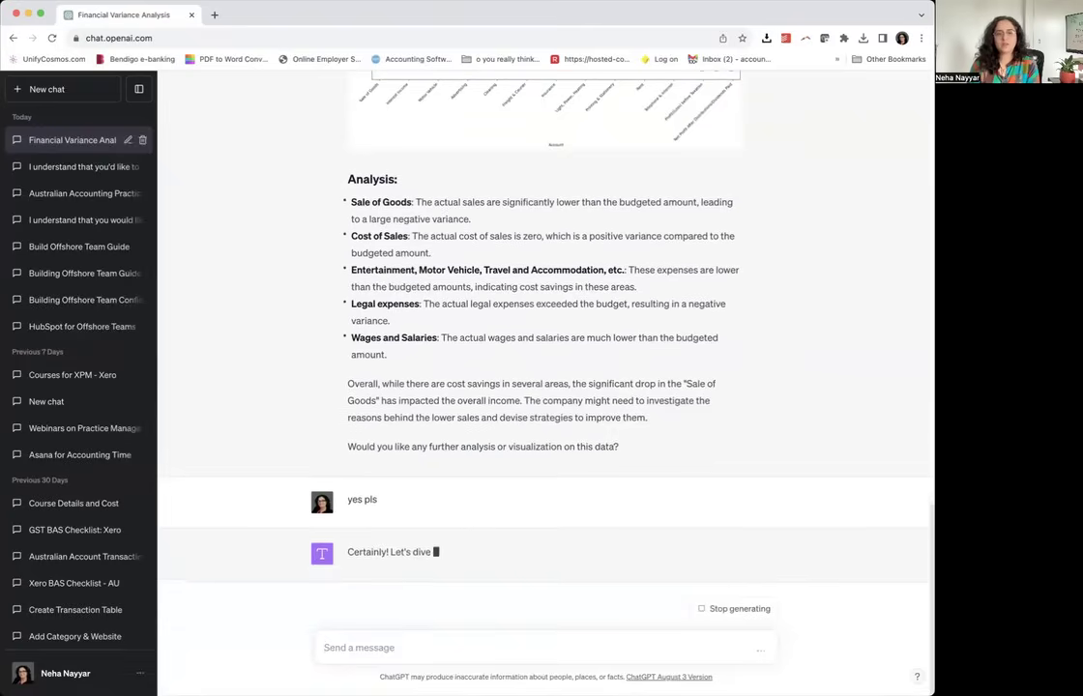
Copy the first response's Analysis section with its overall summary, switch to the Numbers report and paste it into the Budget Variance sheet
scroll(525, 364, "up", 3)
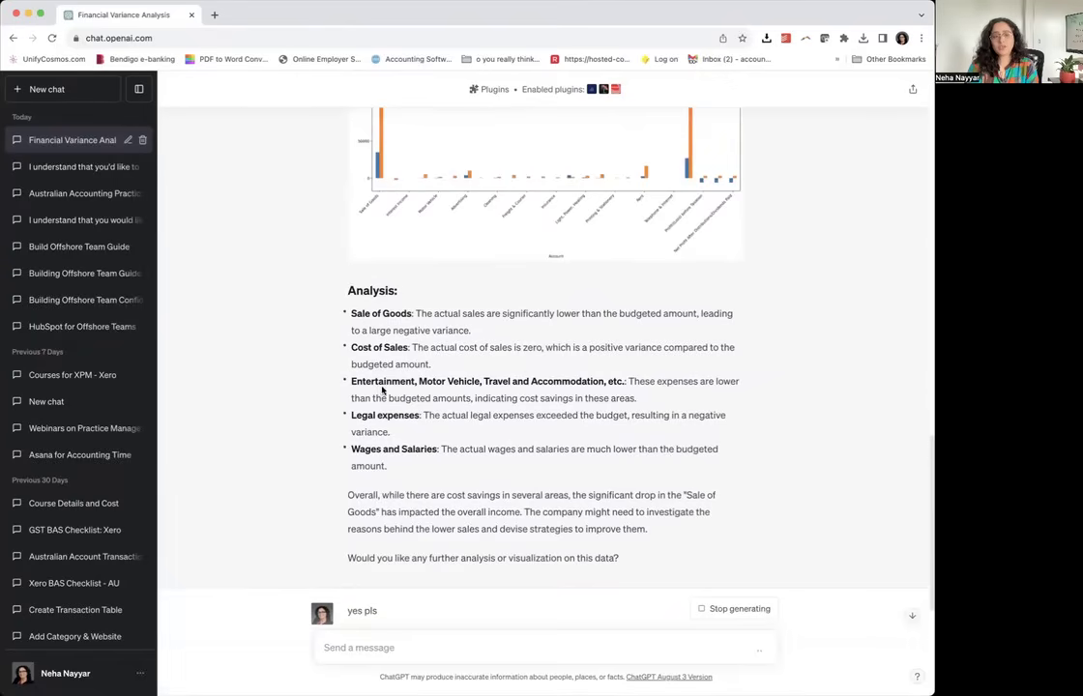
scroll(383, 390, "up", 6)
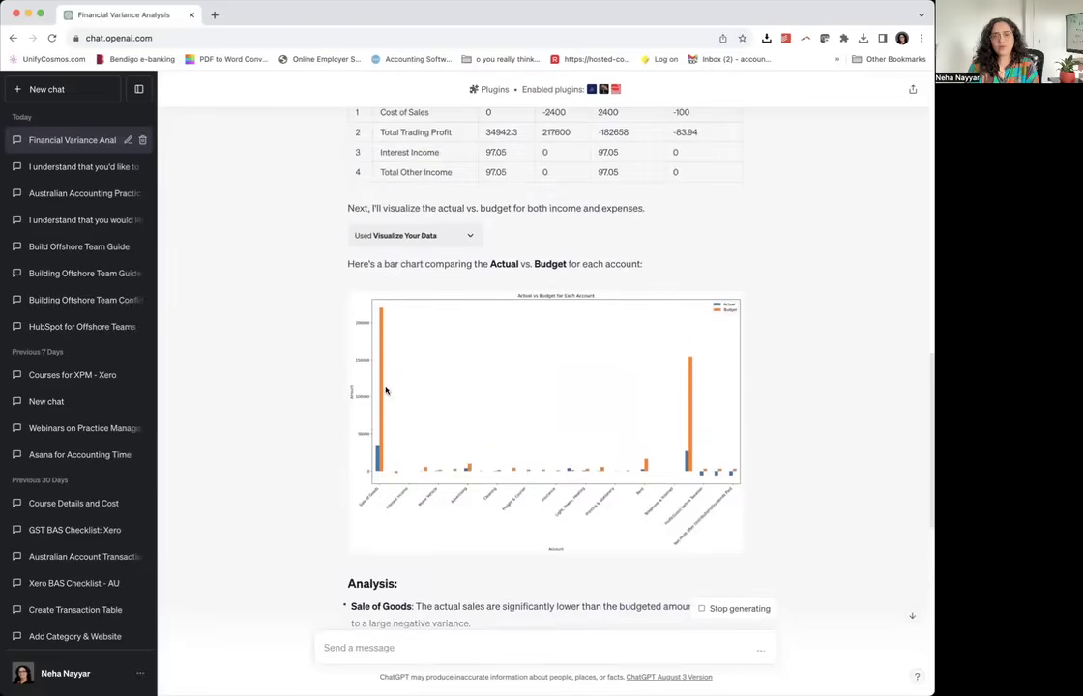
scroll(385, 390, "down", 15)
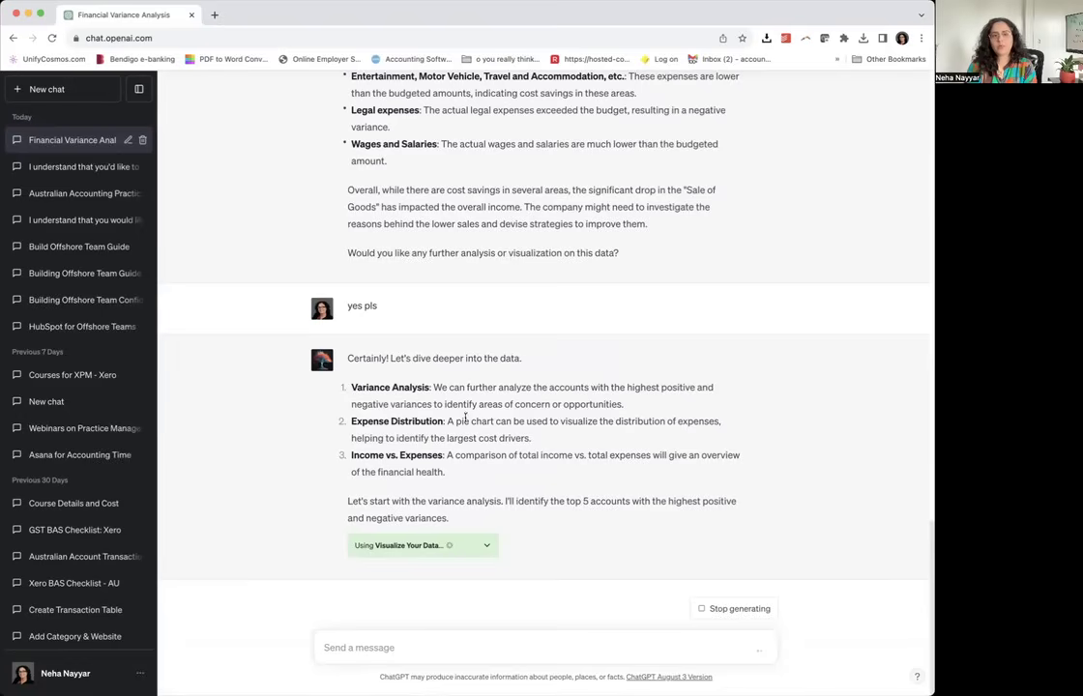
scroll(474, 414, "up", 5)
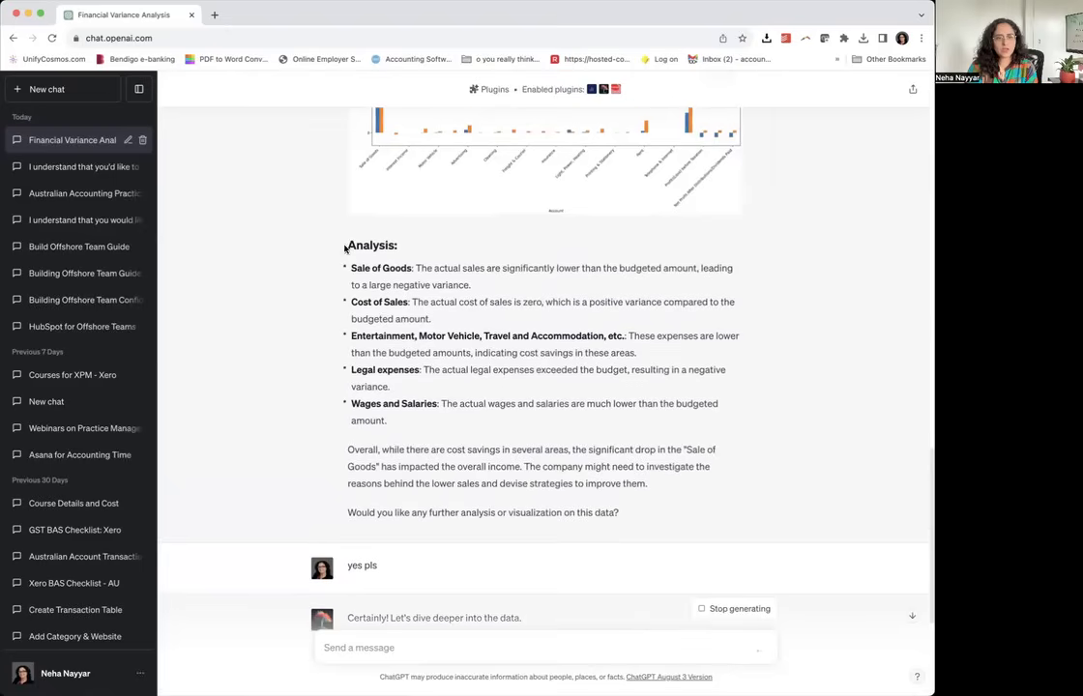
left_click_drag(348, 245, 663, 484)
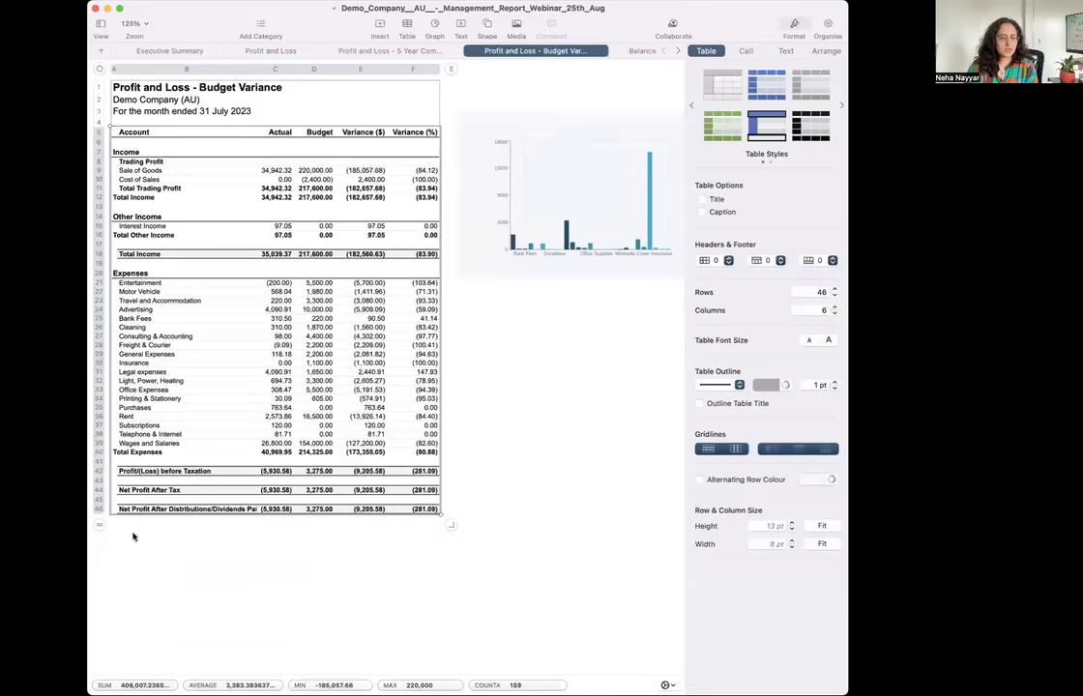
left_click(133, 536)
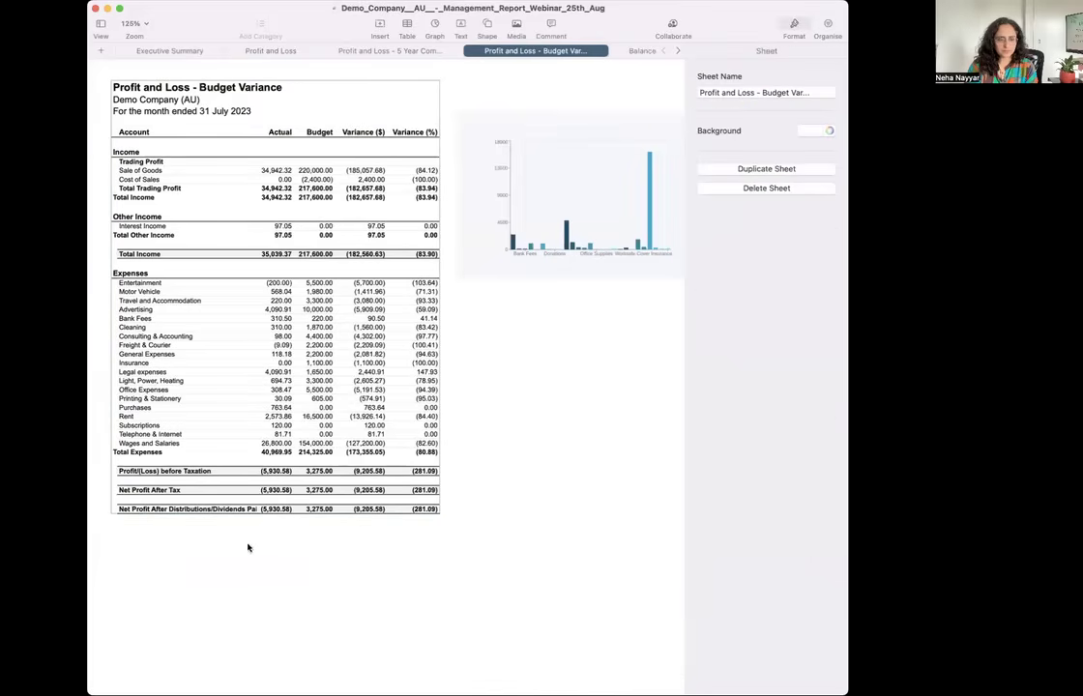
key("super+v")
Place the pasted analysis text box directly below the profit and loss table and widen it beyond the table's right edge
left_click_drag(496, 458, 583, 625)
scroll(474, 389, "down", 4)
left_click_drag(455, 395, 423, 528)
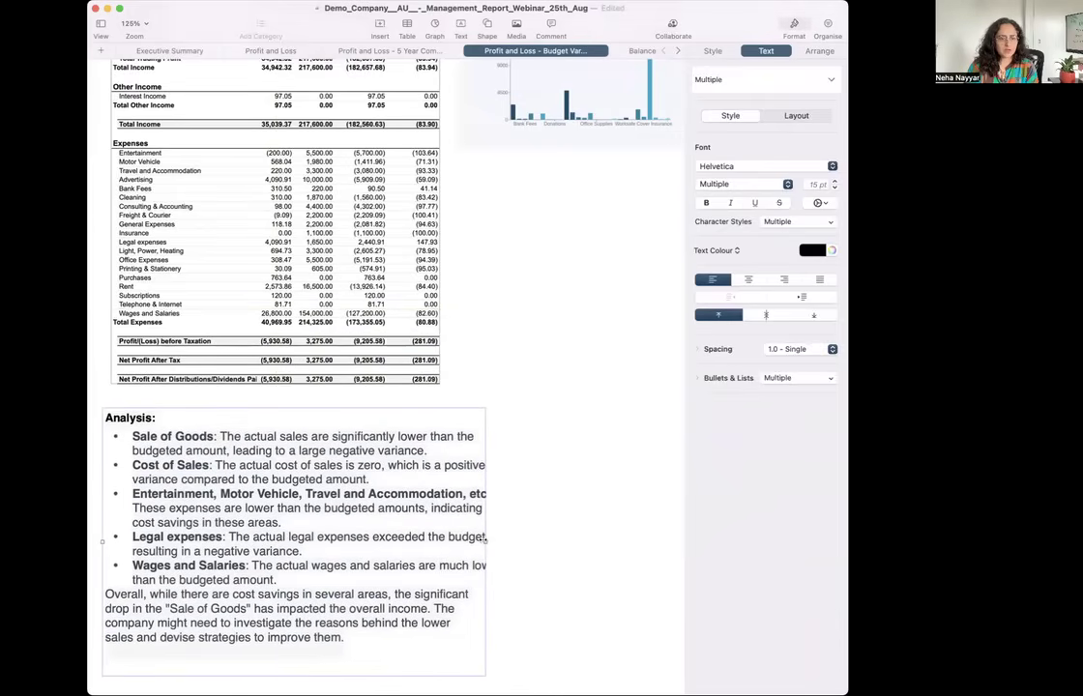
left_click_drag(485, 538, 642, 546)
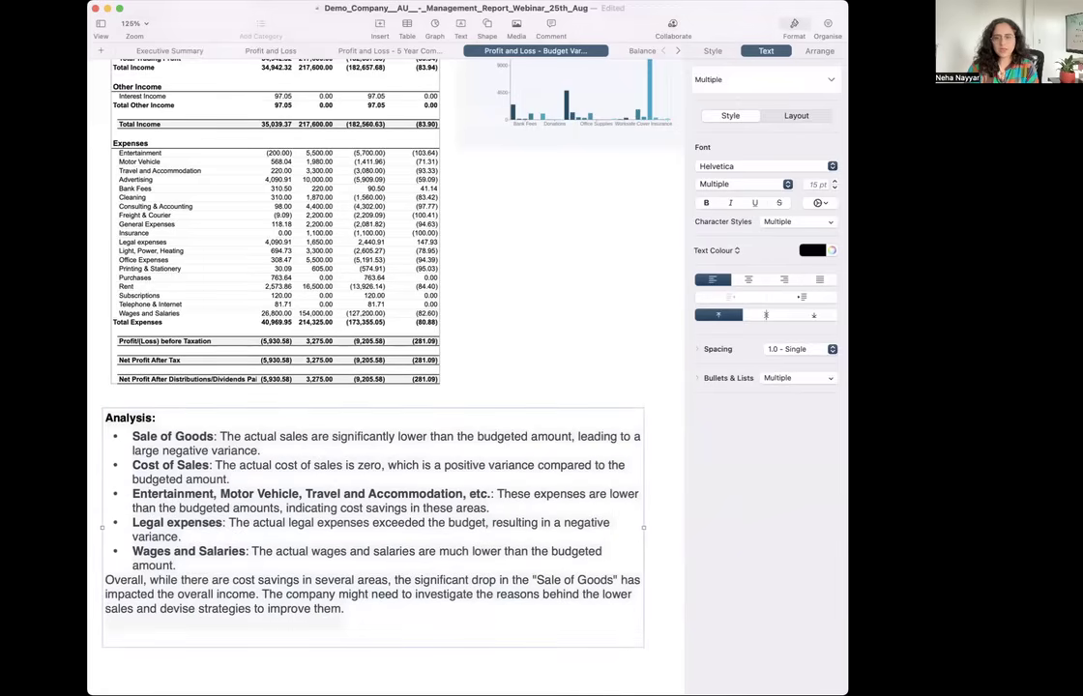
Switch back to ChatGPT and examine the Top 5 Positive and Negative Variances chart with its analysis
key("super+Tab")
scroll(538, 476, "down", 5)
scroll(539, 476, "down", 4)
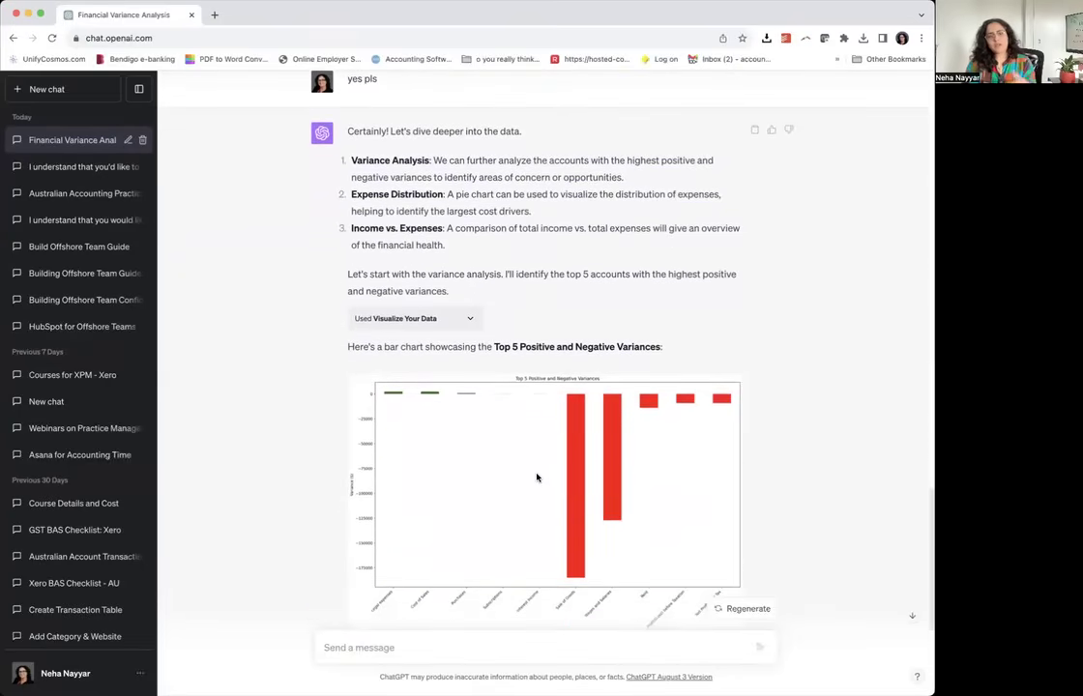
scroll(539, 476, "down", 5)
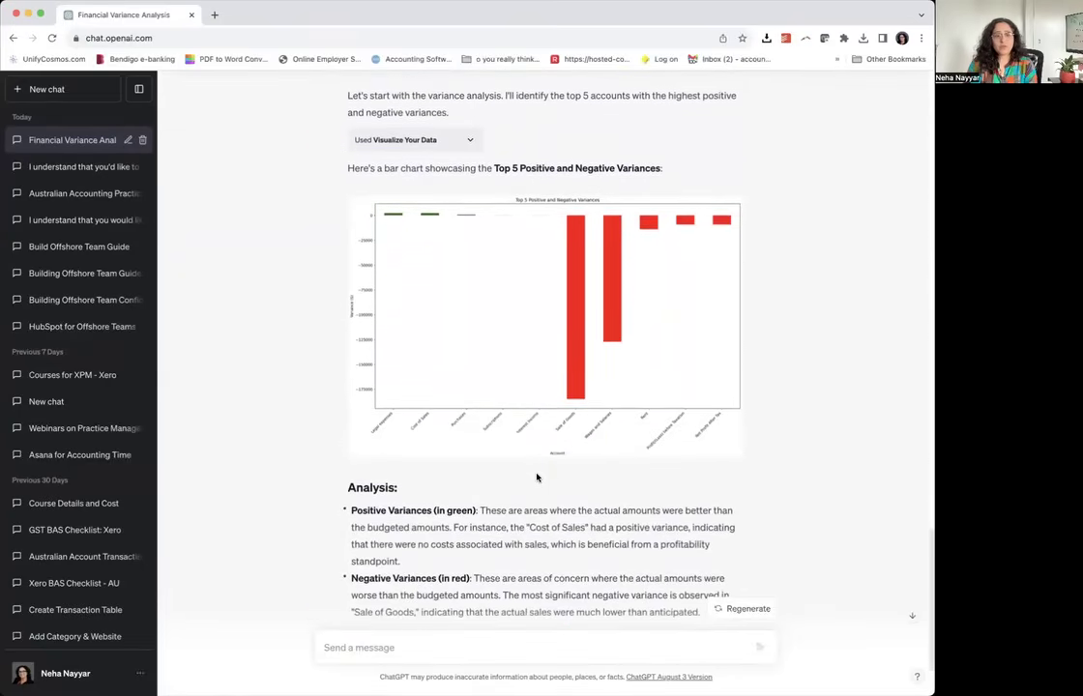
scroll(538, 477, "down", 2)
scroll(576, 434, "up", 2)
scroll(531, 283, "up", 5)
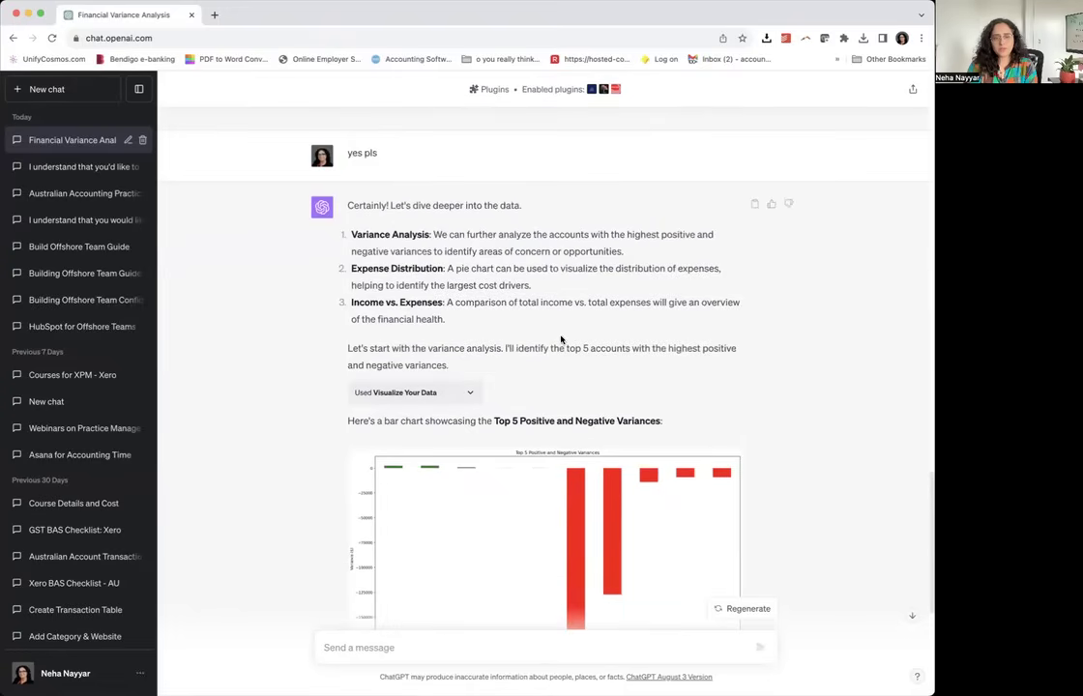
scroll(561, 339, "down", 7)
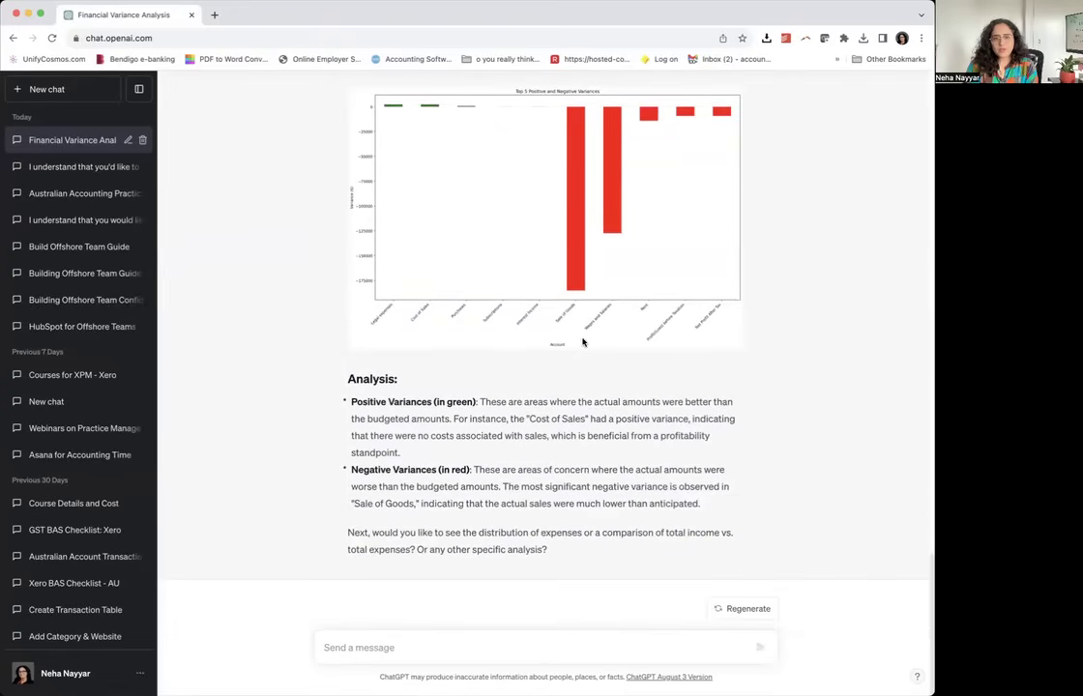